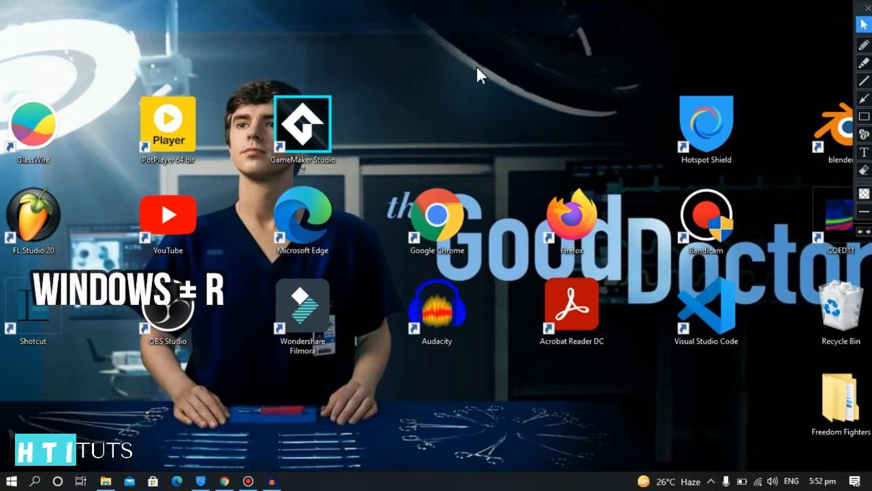
Launch a blank Notepad document from the Run dialog.
key("super+r")
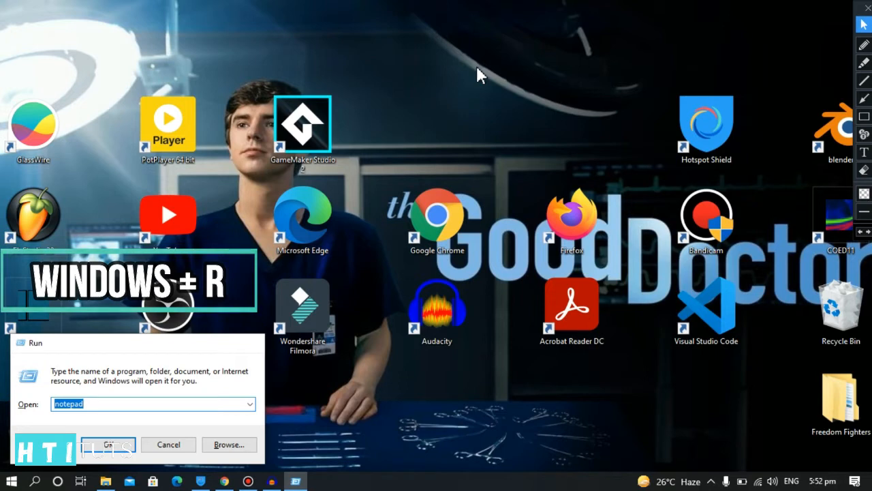
key("Return")
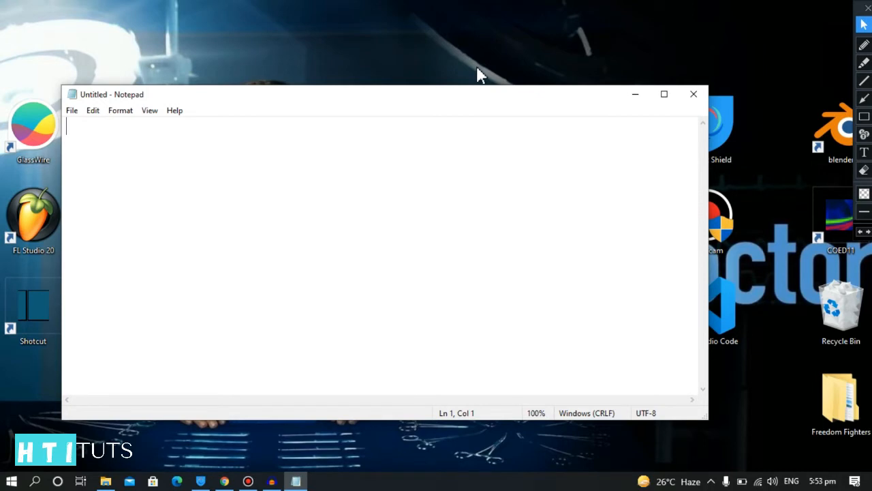
type("Di")
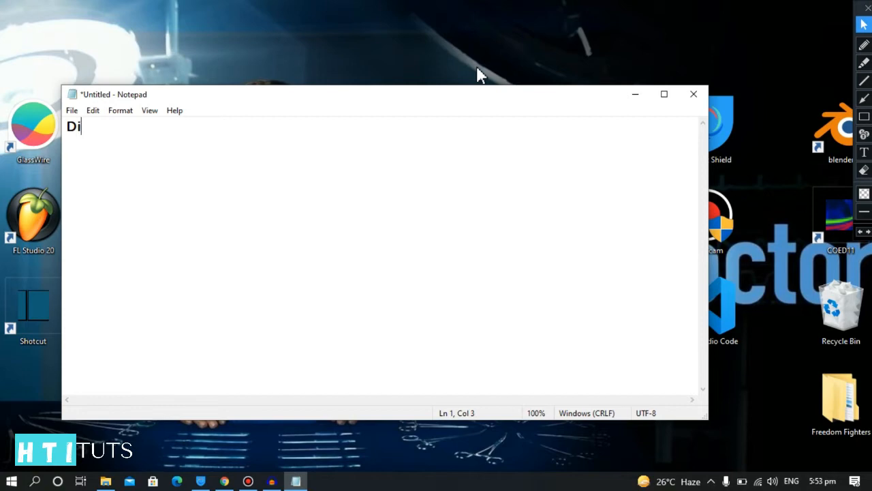
type("m ")
type("sap")
type("i")
type("s")
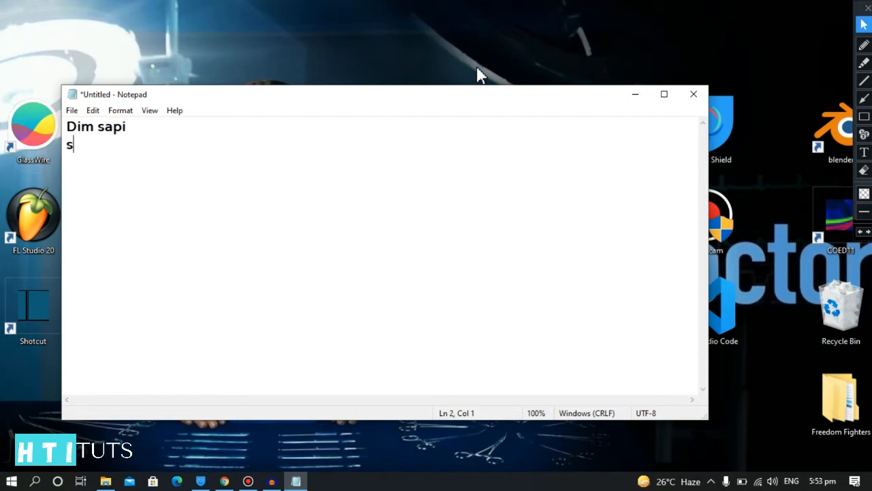
type("et")
type(" sapi =")
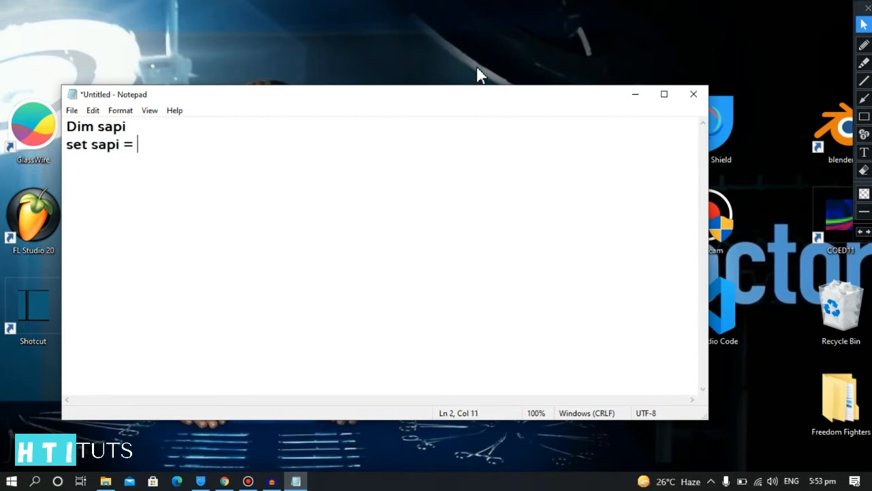
type(" Create ")
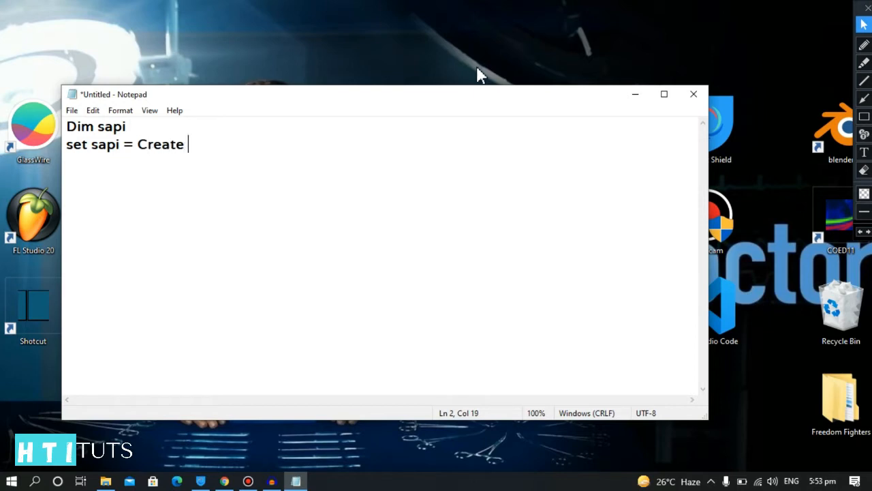
type("O")
type("bject")
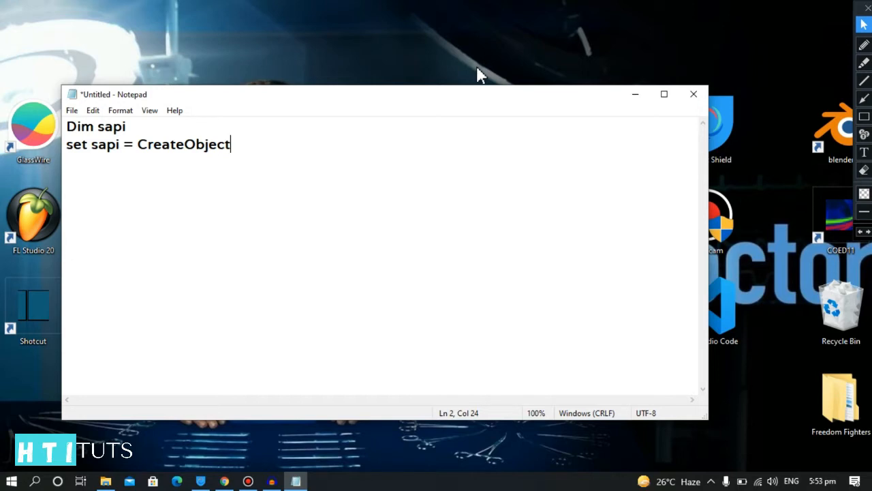
type("()")
type("\"\"")
Correct the quoted argument so the line reads set sapi = CreateObject("sapi.spvoice").
key("Left")
type("ssap")
key("BackSpace")
key("BackSpace")
key("BackSpace")
type("api.sp")
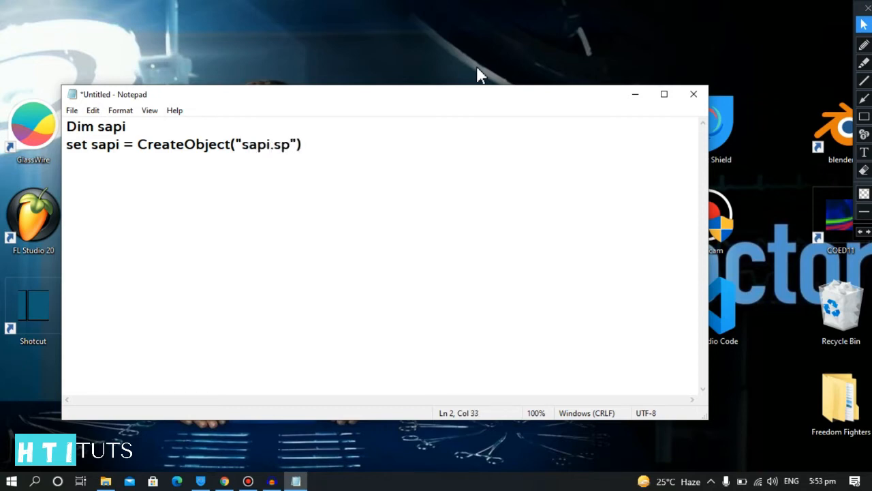
type("voice")
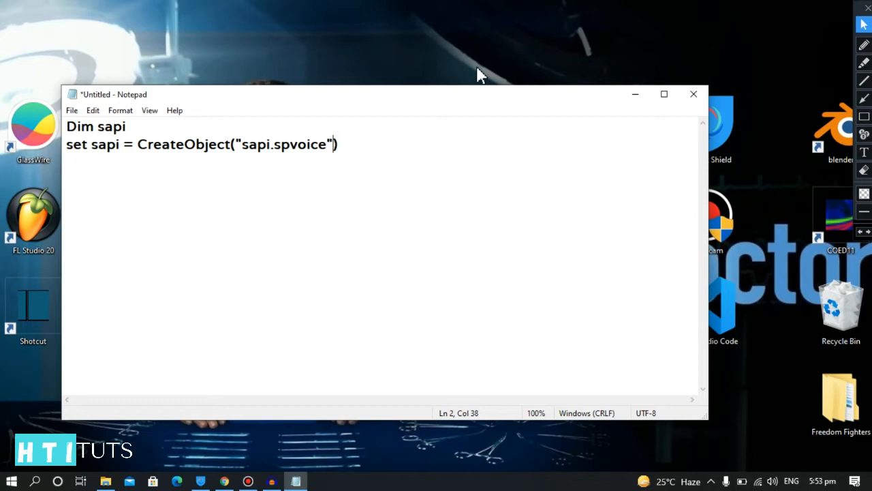
Add the line sapi.speak "Welcome Sir, It's time to be creative!" with typos and the stray quote fixed.
key("End")
key("Return")
type("sa")
type("pi")
type("sp")
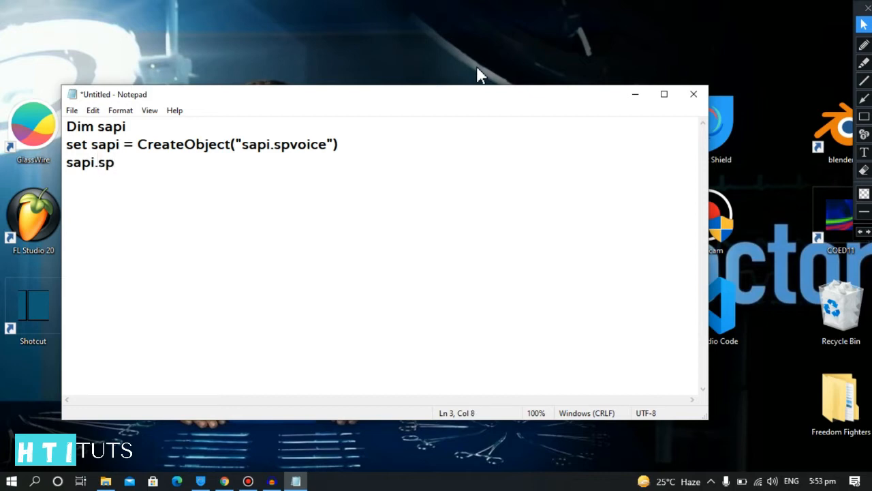
type("eak \"W")
type("\"\"")
type("W")
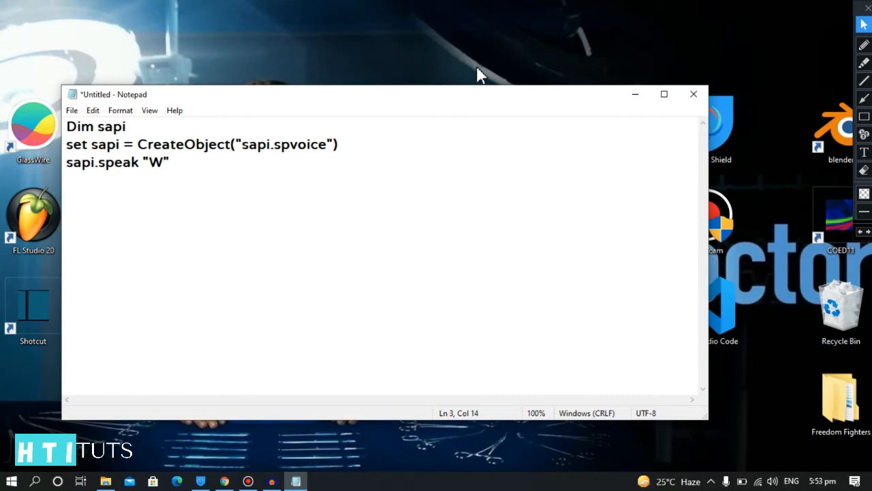
type("elc")
type("ome Sir,")
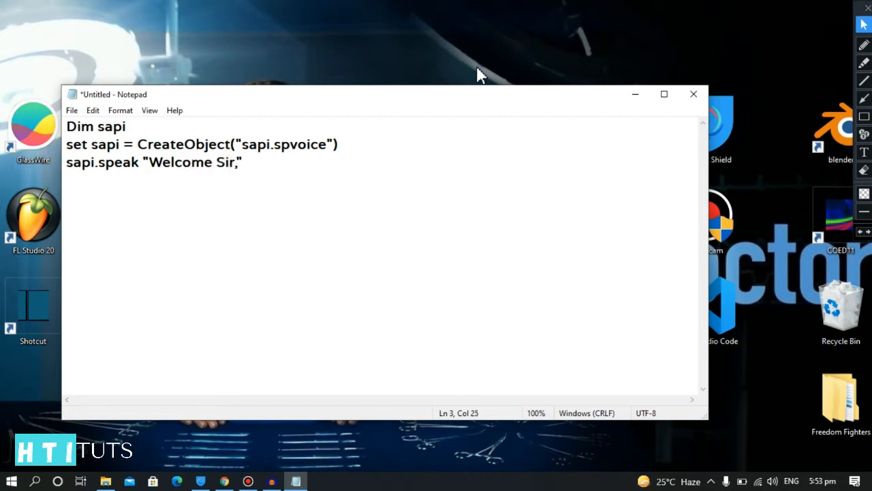
type(" It'")
type("s time to be c")
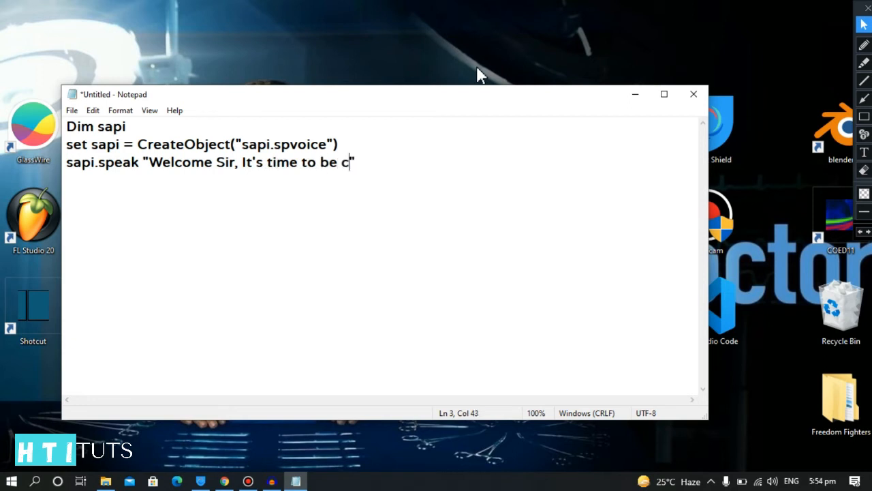
type("reate")
key("BackSpace")
type("ive")
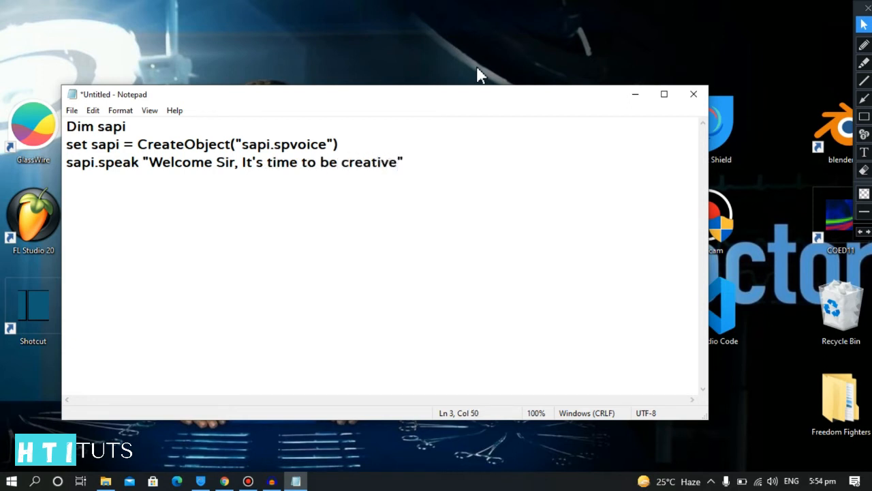
type("\"")
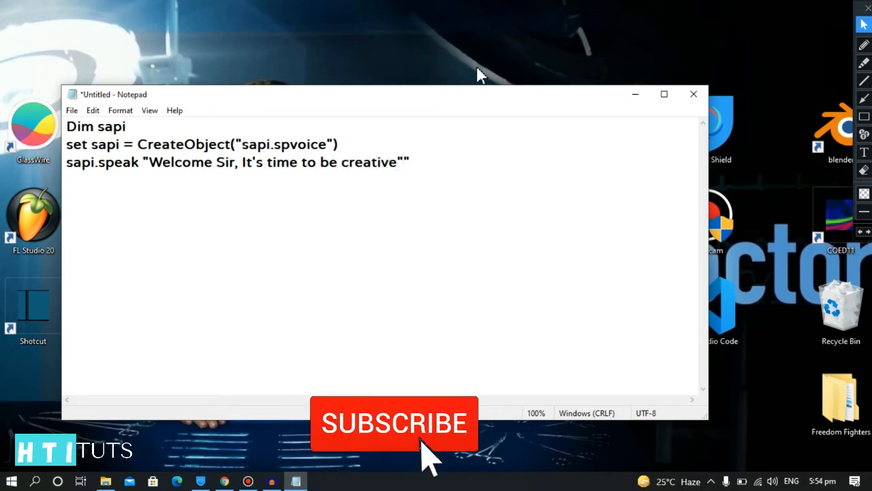
key("BackSpace")
key("BackSpace")
type("!\"")
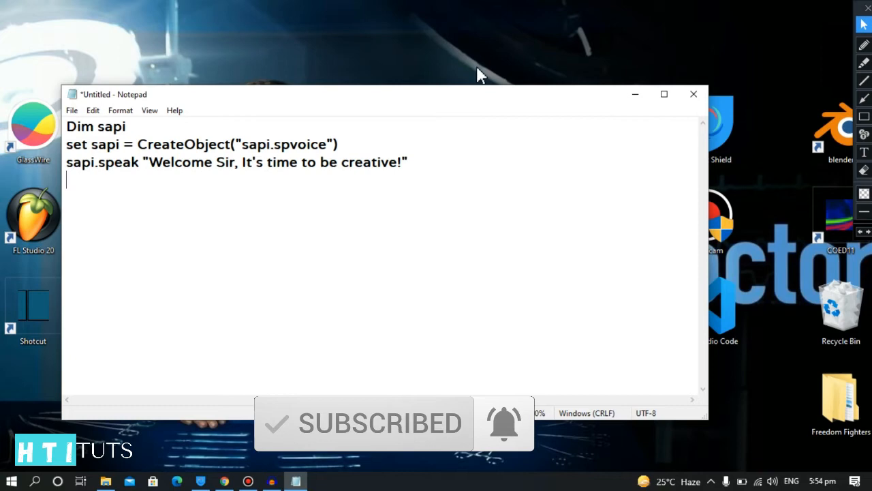
key("Return")
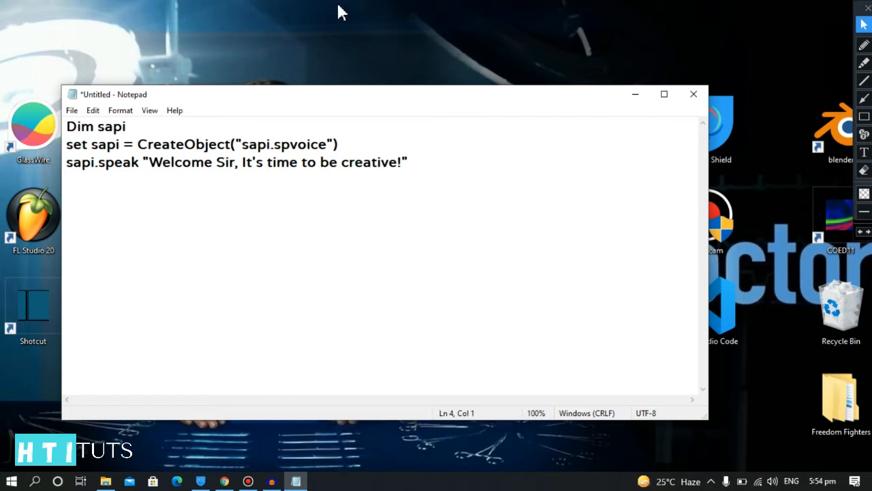
Begin Save As with type All Files (*.*) and the Music folder chosen, ready for a file name.
left_click(73, 110)
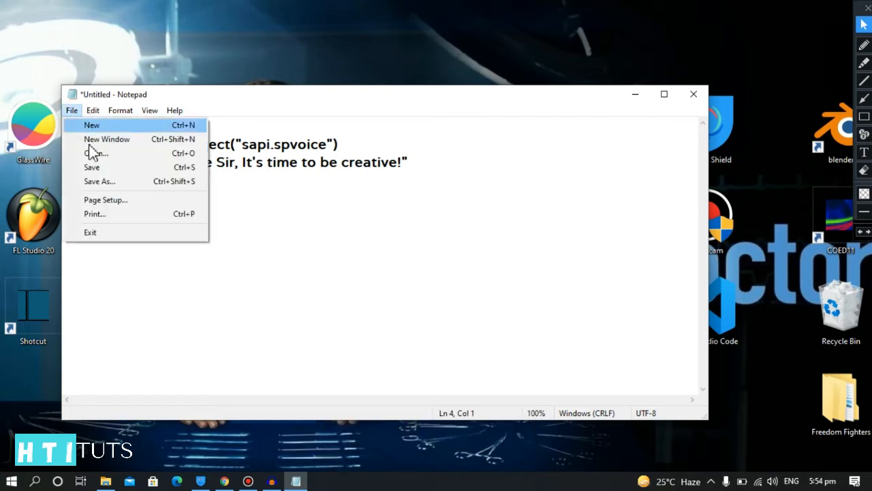
left_click(91, 166)
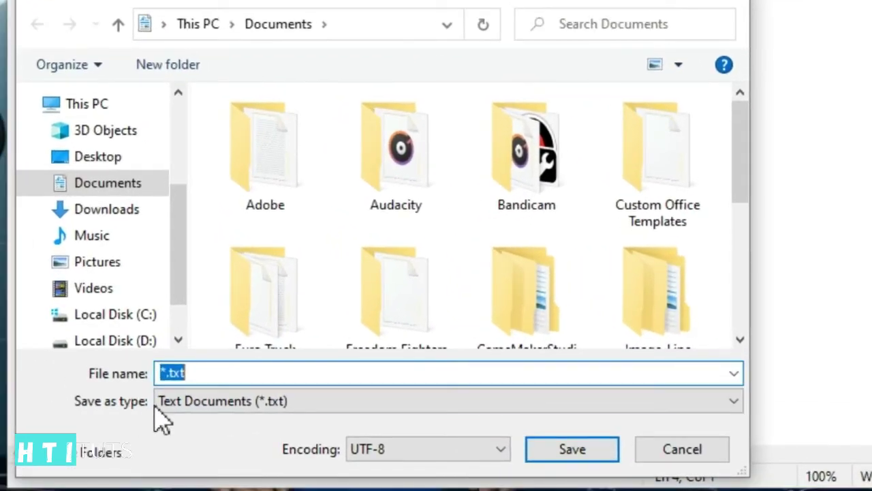
left_click(156, 383)
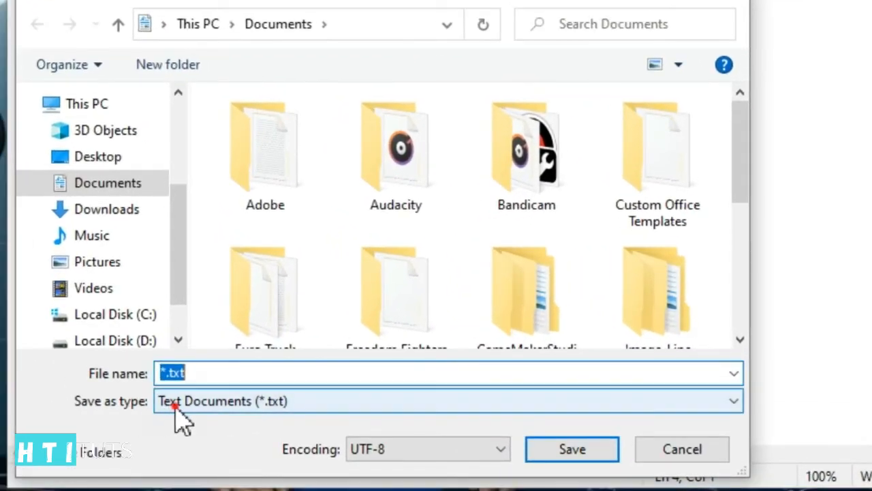
left_click(181, 439)
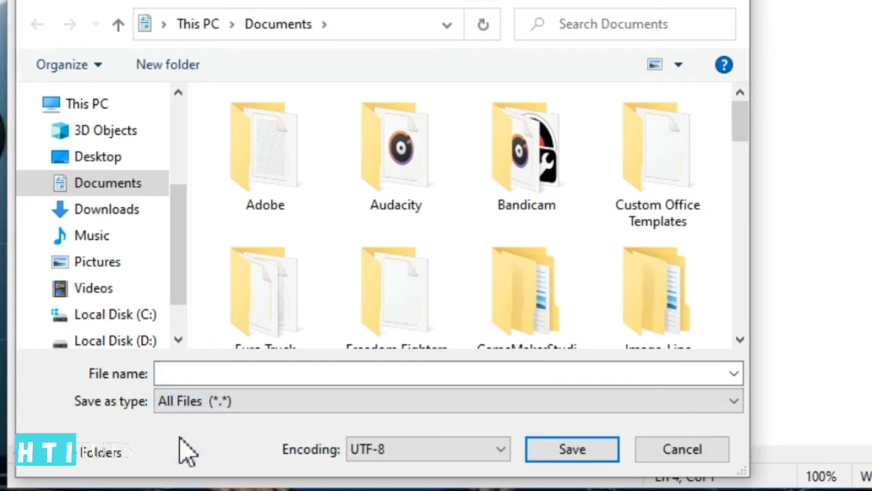
left_click(107, 238)
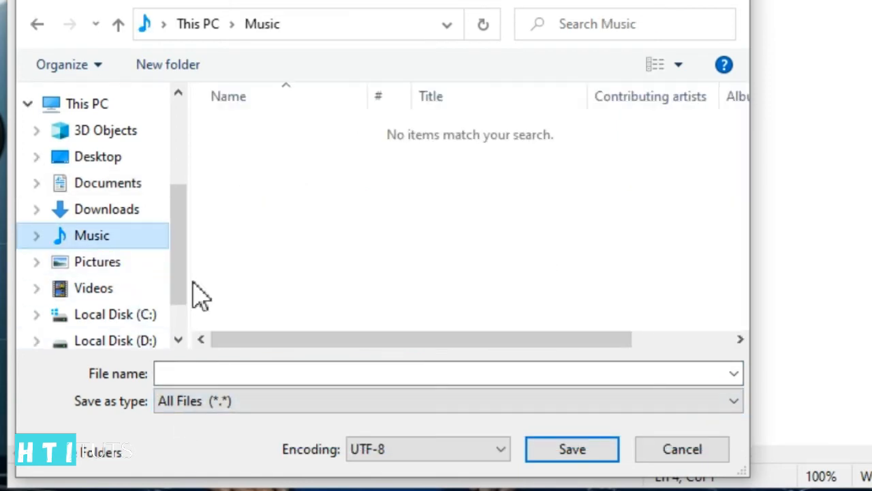
left_click(210, 374)
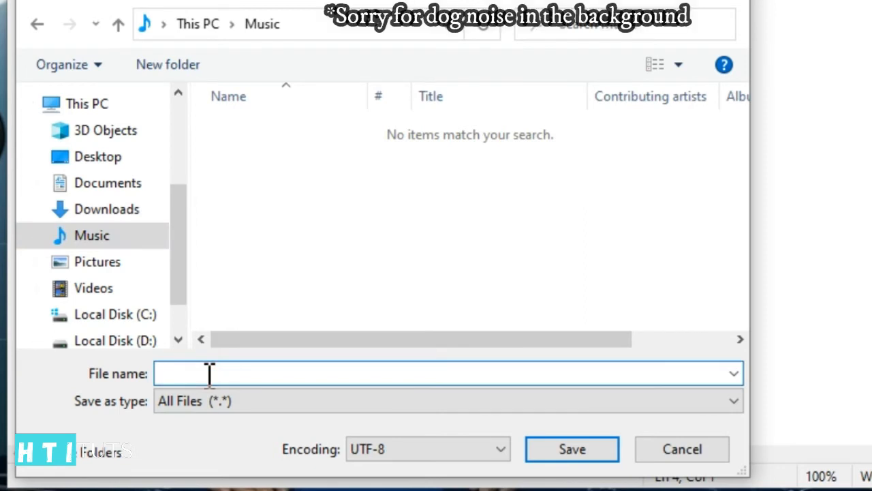
type("\"\"")
Name the file "Welcome Message.vbs" and save it into Music.
key("Left")
type("w")
key("BackSpace")
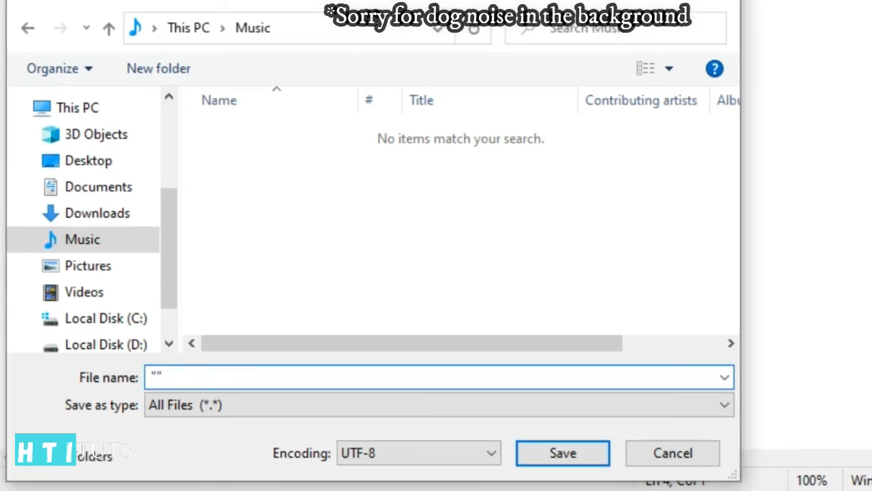
type("Welcome Me")
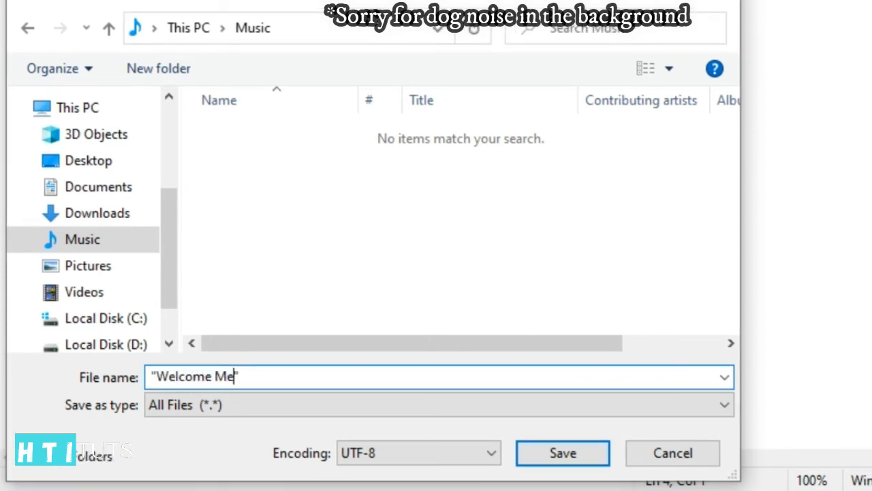
type("ssage")
type(".")
type("v")
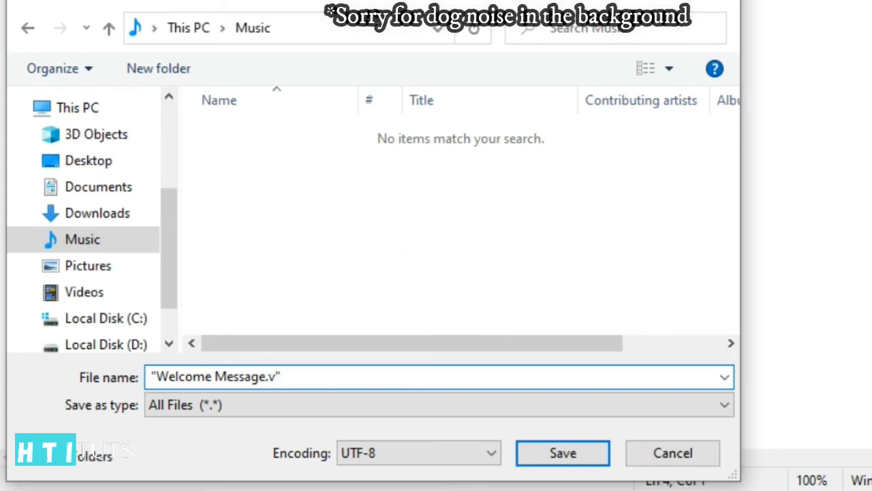
type("bs")
left_click(578, 458)
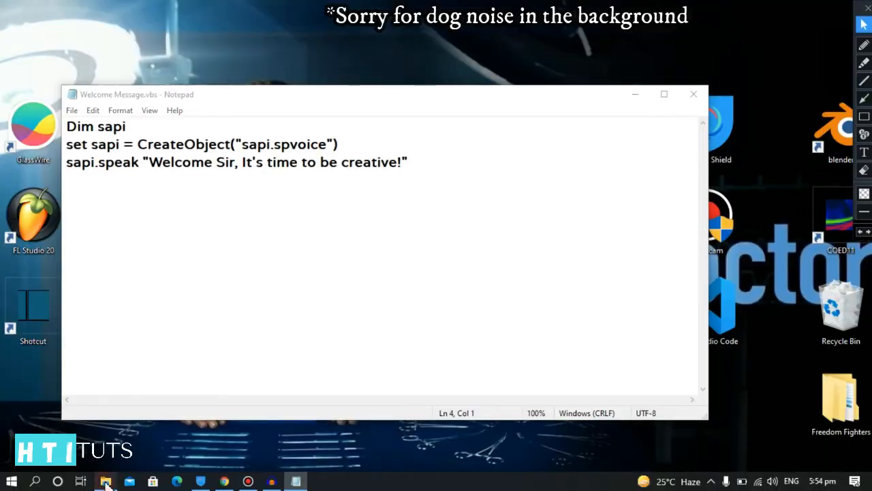
From Music in File Explorer, send Welcome Message to Desktop (create shortcut), then minimize Explorer.
left_click(106, 481)
left_click(223, 92)
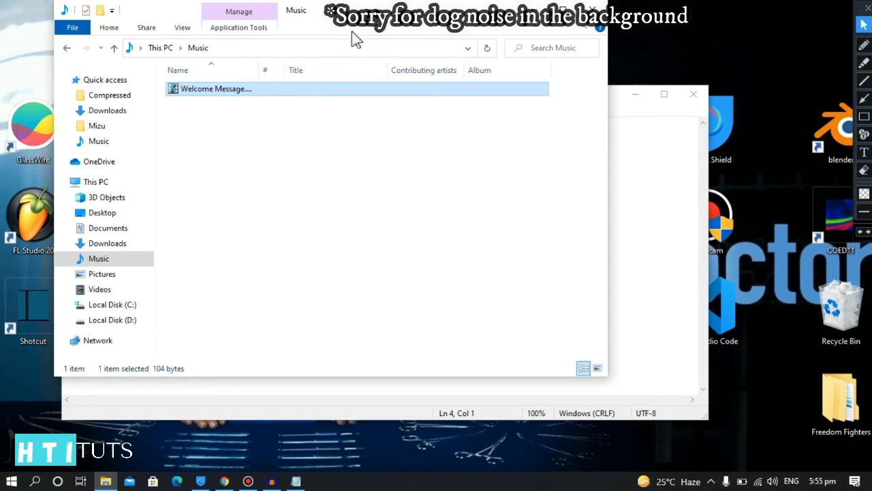
left_click_drag(358, 13, 442, 124)
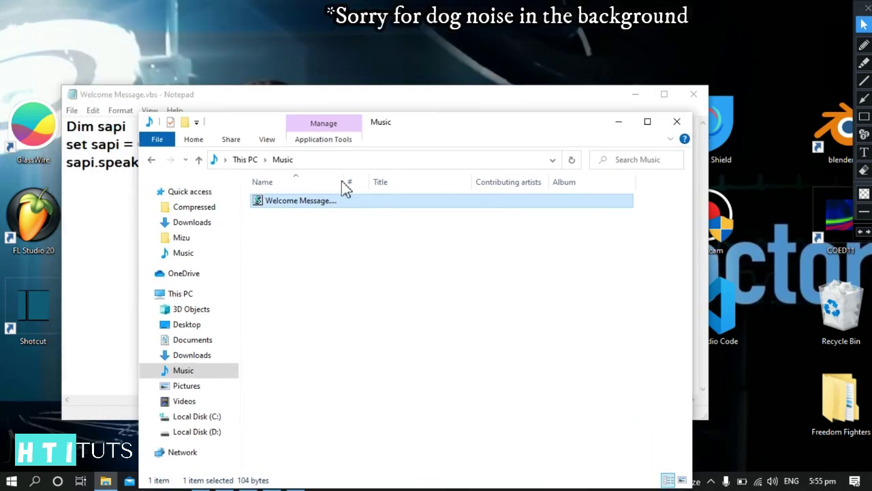
left_click(310, 204)
right_click(313, 206)
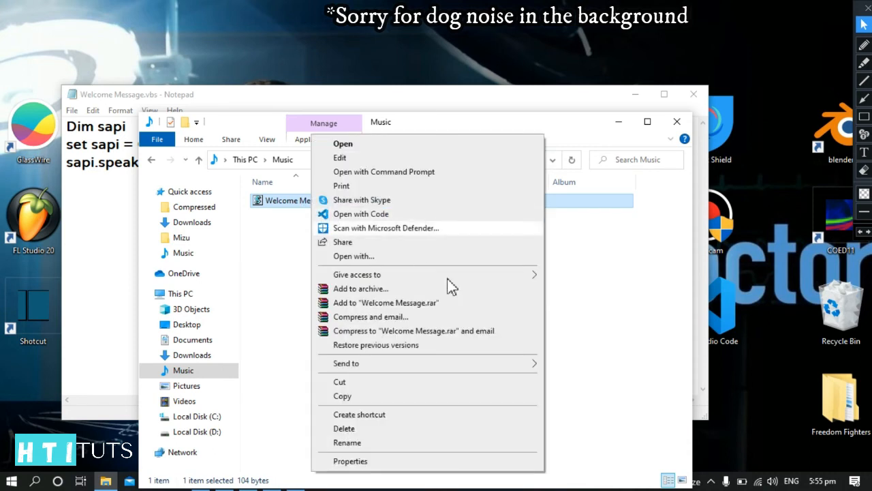
mouse_move(427, 363)
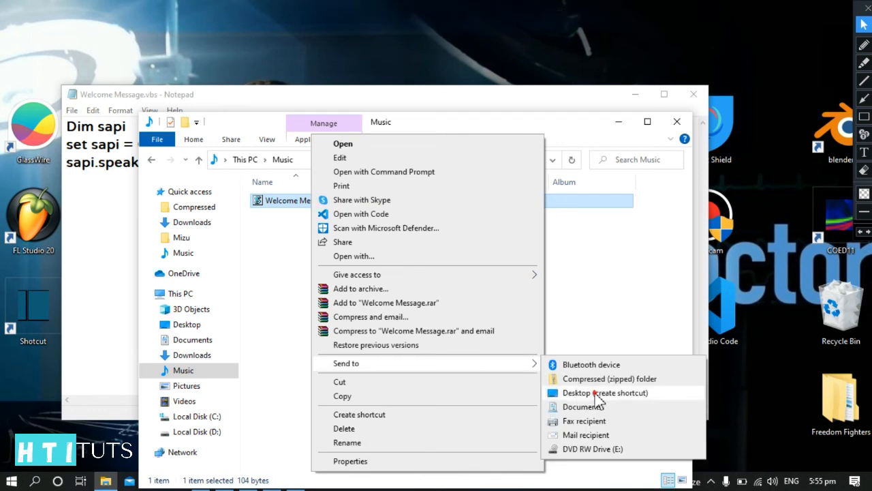
left_click(598, 395)
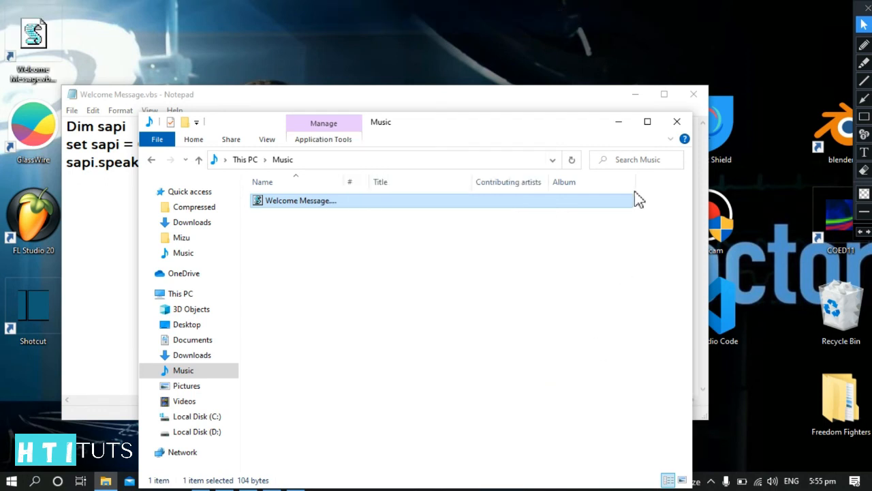
left_click(618, 122)
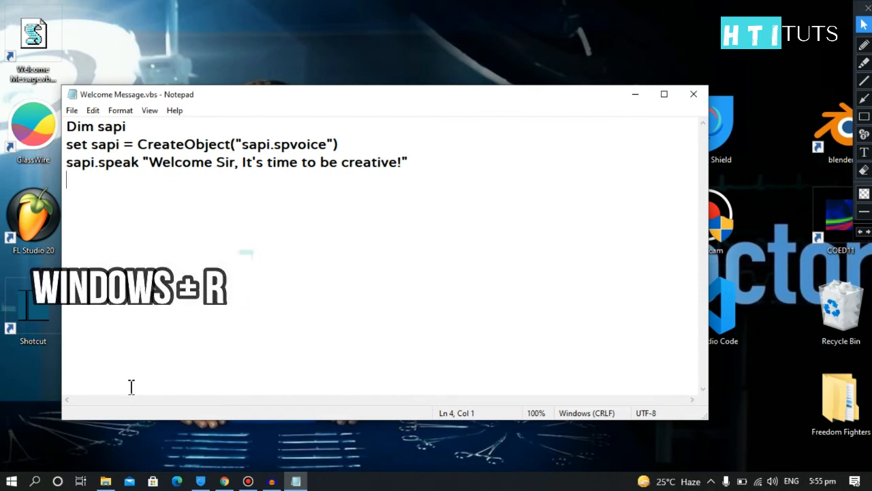
Run shell:startup to open the Windows Startup folder.
key("super+r")
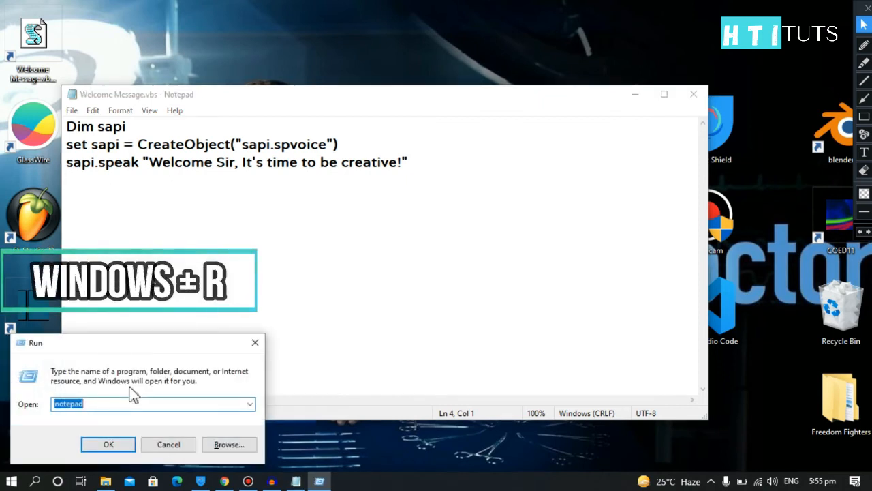
type("dj")
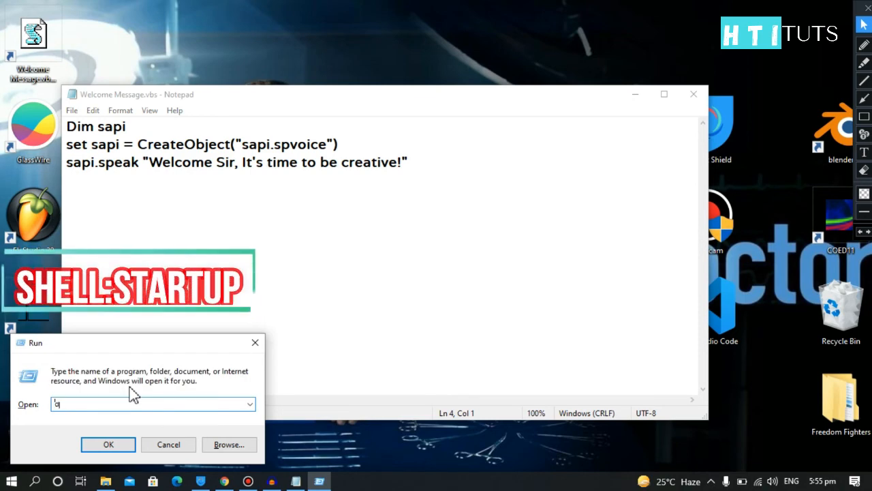
key("BackSpace")
key("BackSpace")
type("sh")
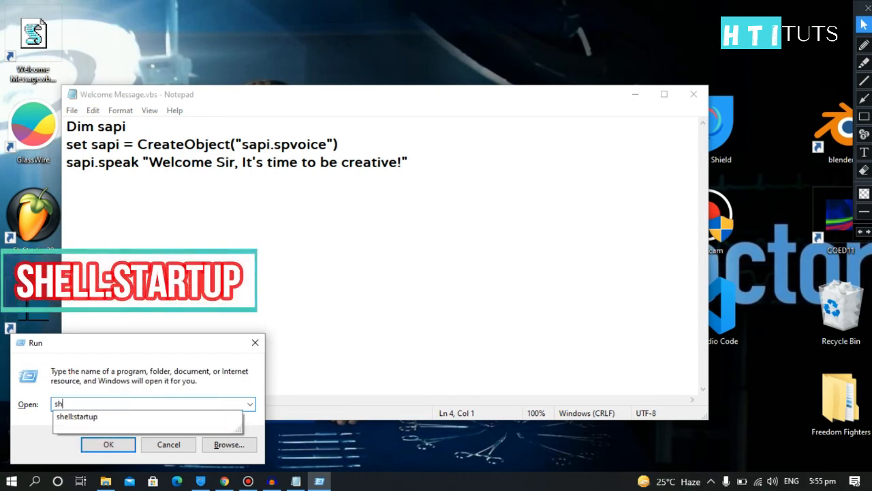
type("ell:")
type("artup")
key("Return")
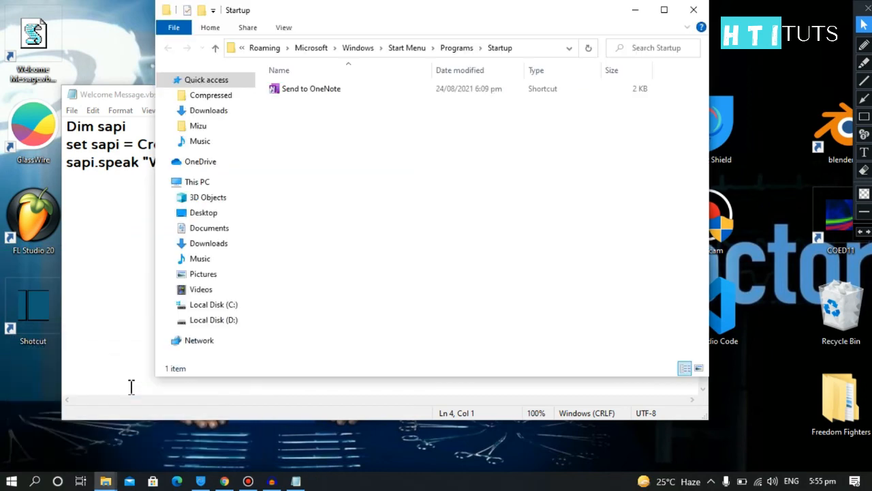
Drag the desktop Welcome Message.vbs shortcut into the Startup folder window.
left_click_drag(311, 20, 360, 33)
left_click_drag(33, 35, 477, 191)
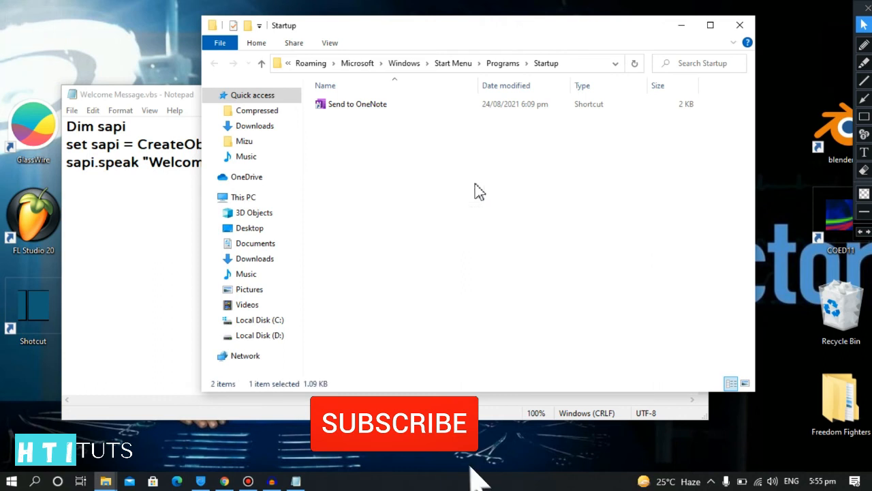
Close the Startup window and reopen Welcome Message from Music via Edit in Notepad.
left_click(737, 27)
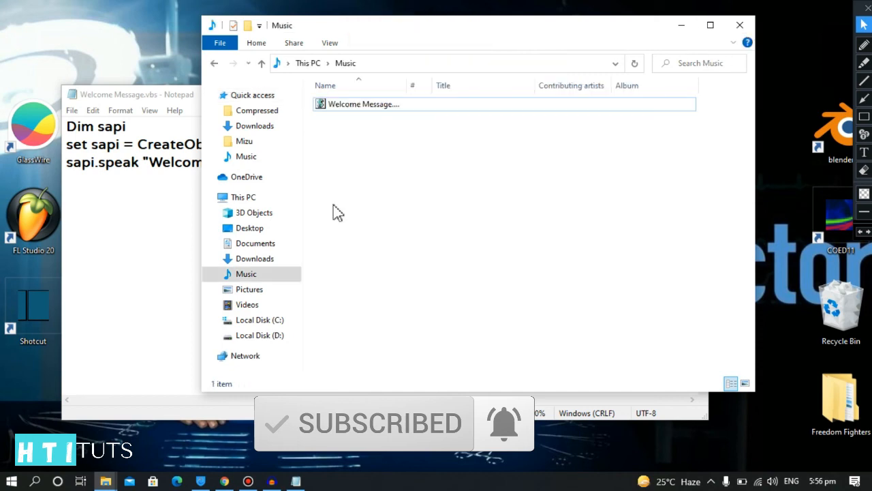
left_click(369, 104)
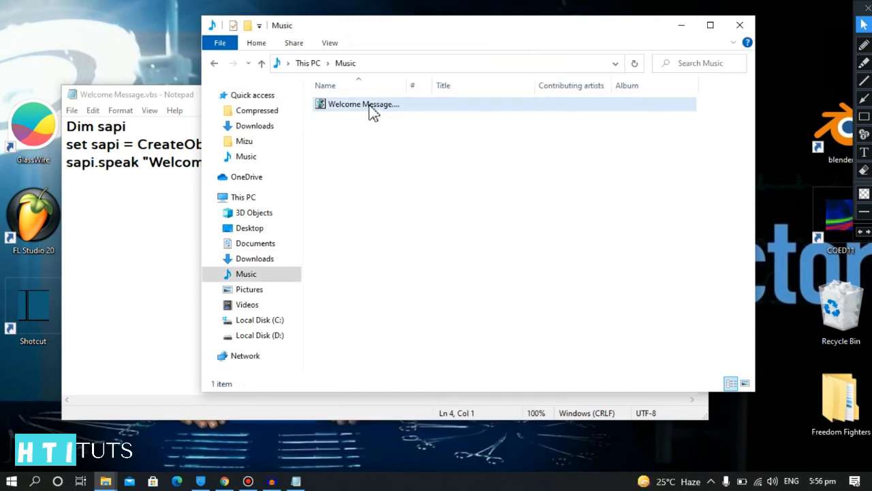
right_click(369, 104)
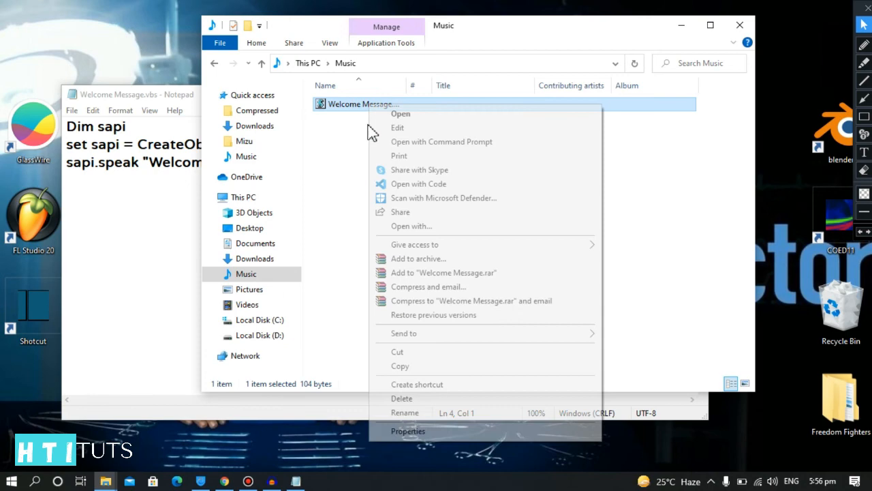
left_click(416, 128)
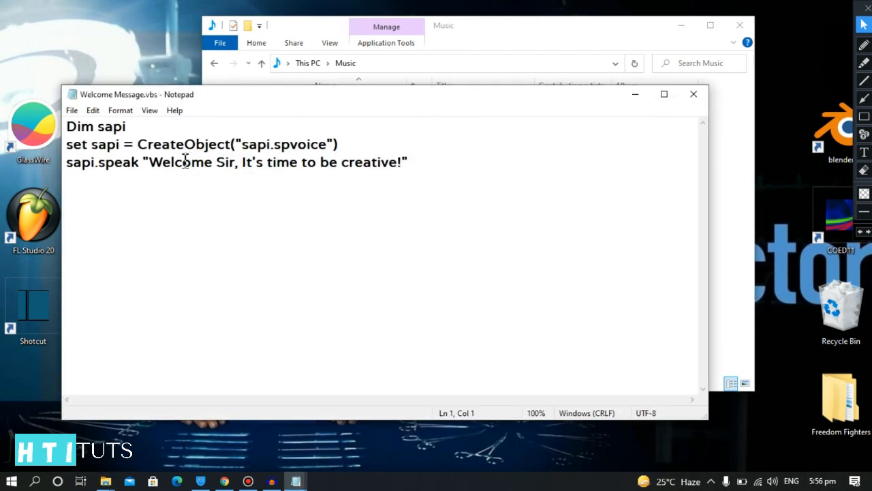
Place the cursor at the end of the sapi.speak line and bring up the File menu.
left_click(184, 163)
left_click(406, 164)
left_click(73, 111)
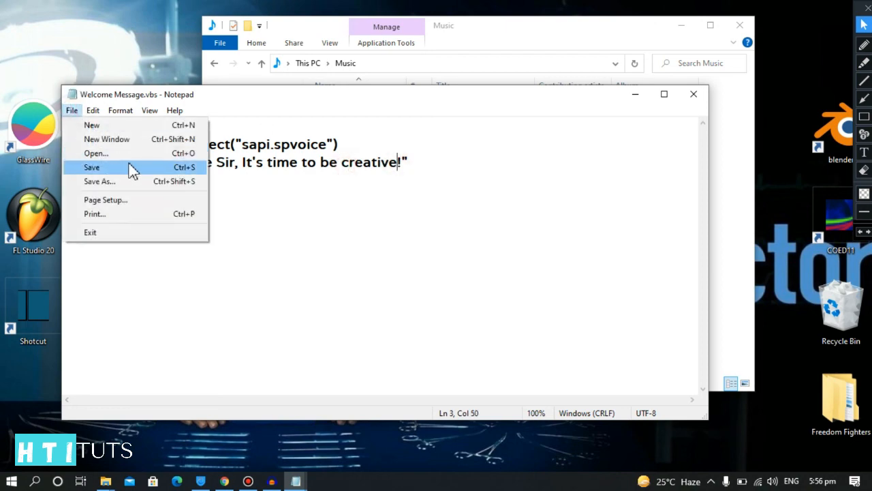